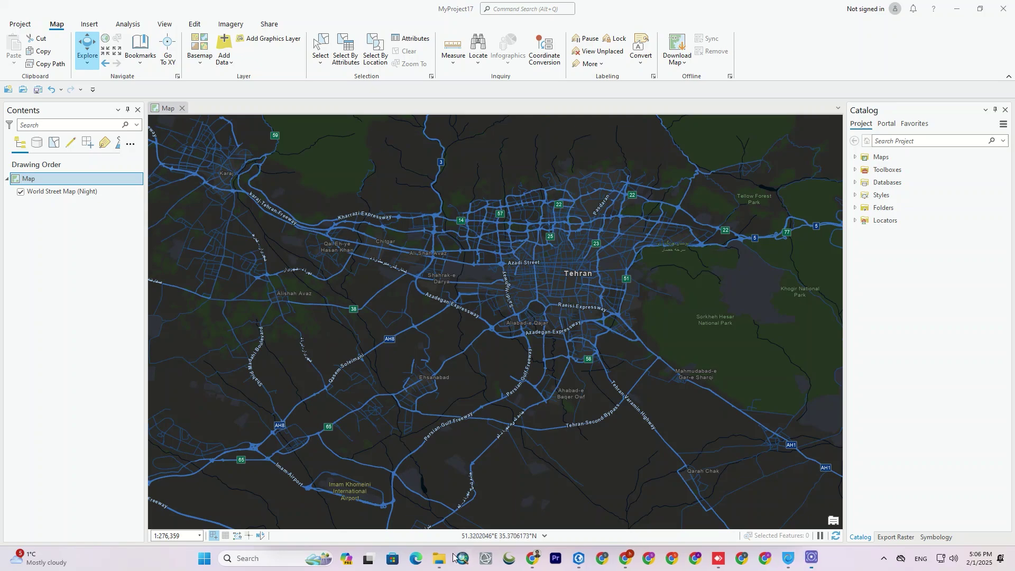
# - Open Agh dar band.pdf from the Dataset 14.Tehran City Dataset folder, examine the geological map sheet, and close it
pyautogui.click(432, 564)
pyautogui.doubleClick(422, 319)
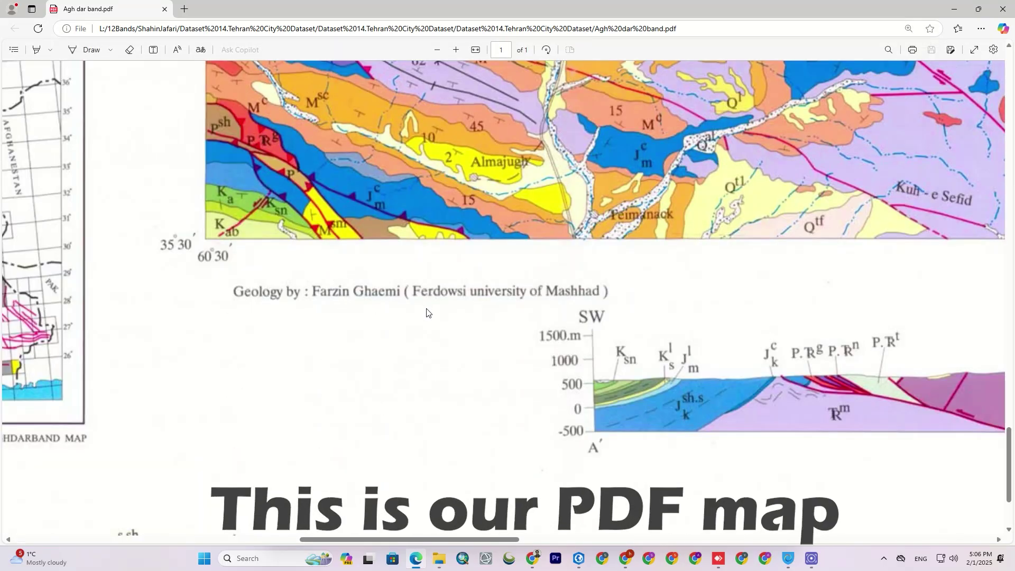
pyautogui.scroll(-5, 435, 316)
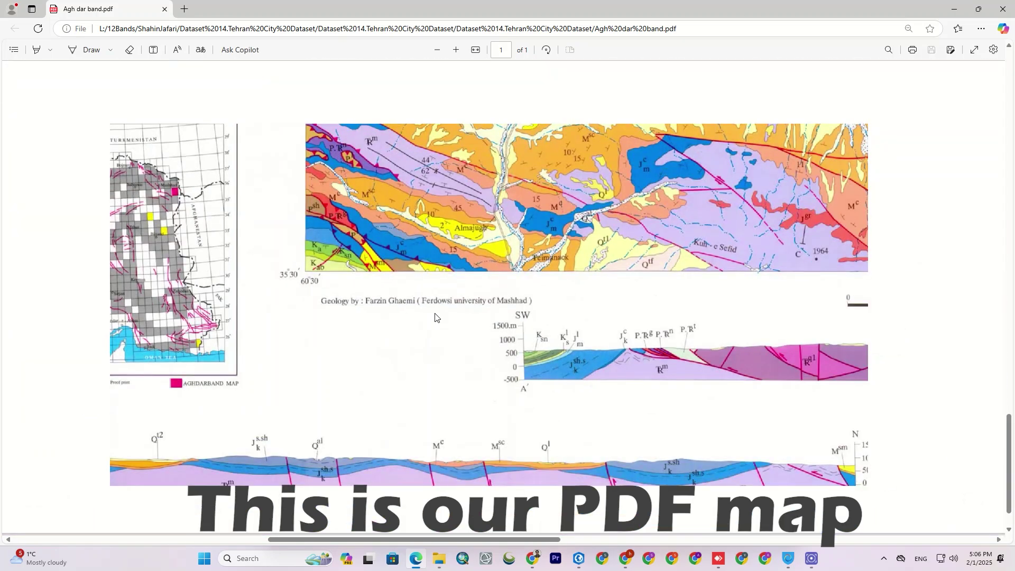
pyautogui.scroll(-4, 434, 313)
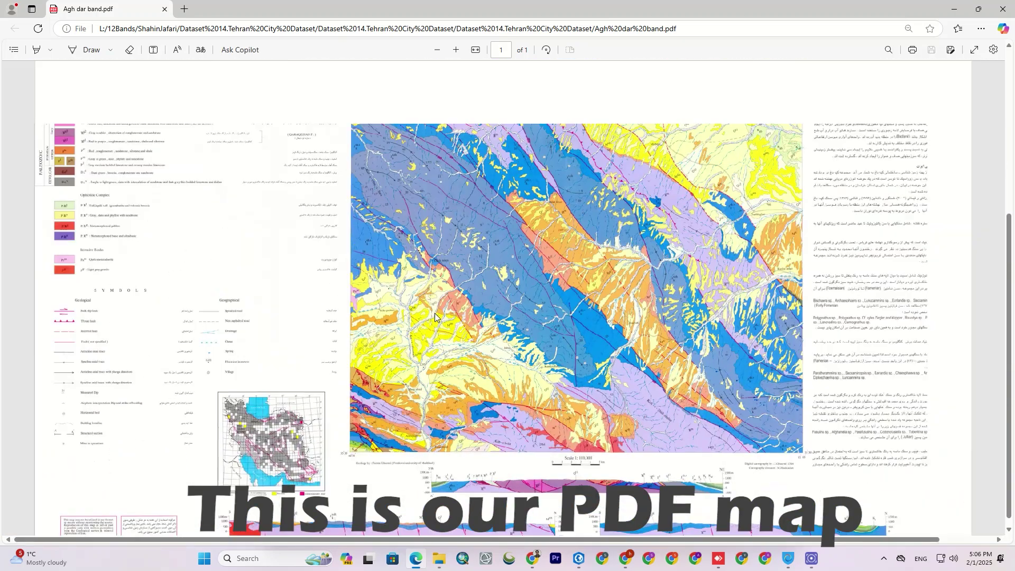
pyautogui.scroll(3, 442, 301)
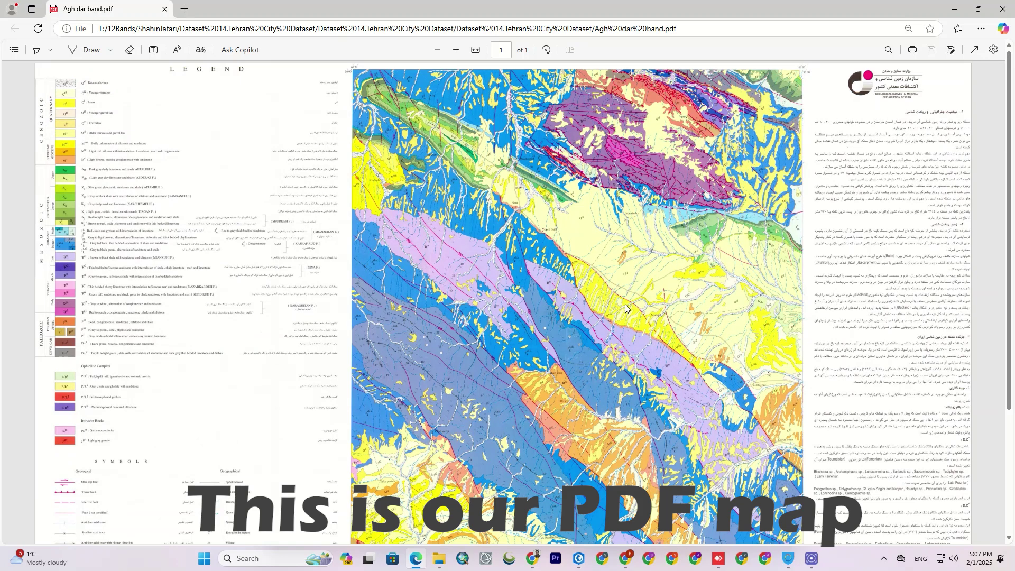
pyautogui.click(1003, 12)
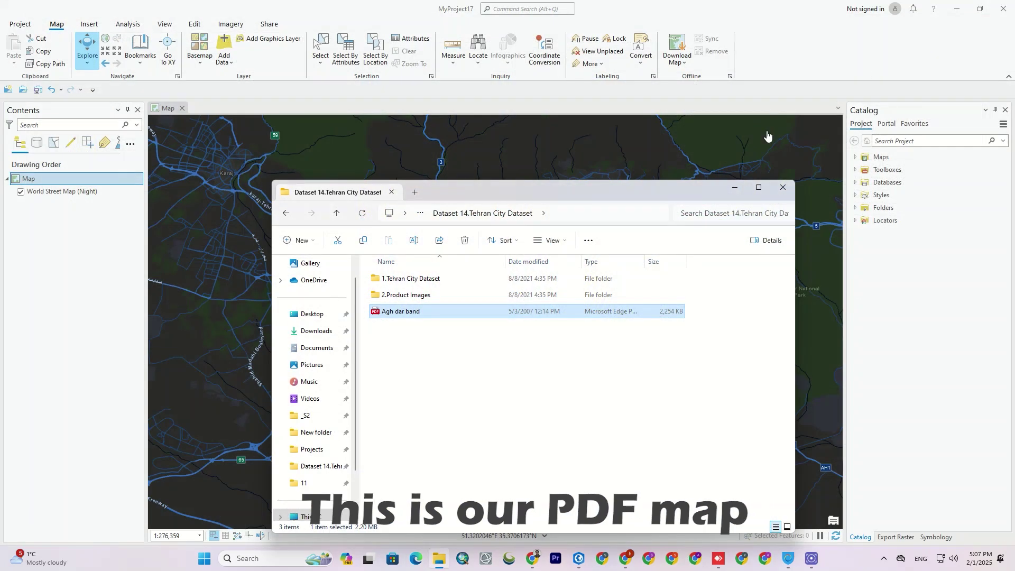
# - Copy the path of the Dataset 14.Tehran City Dataset folder and minimize the folder window
pyautogui.click(570, 219)
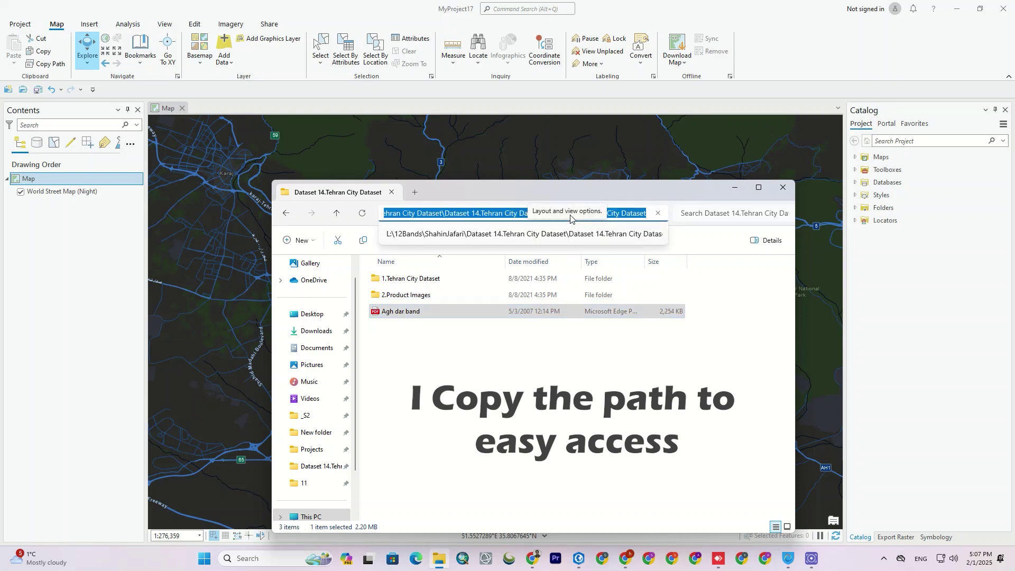
pyautogui.rightClick(571, 218)
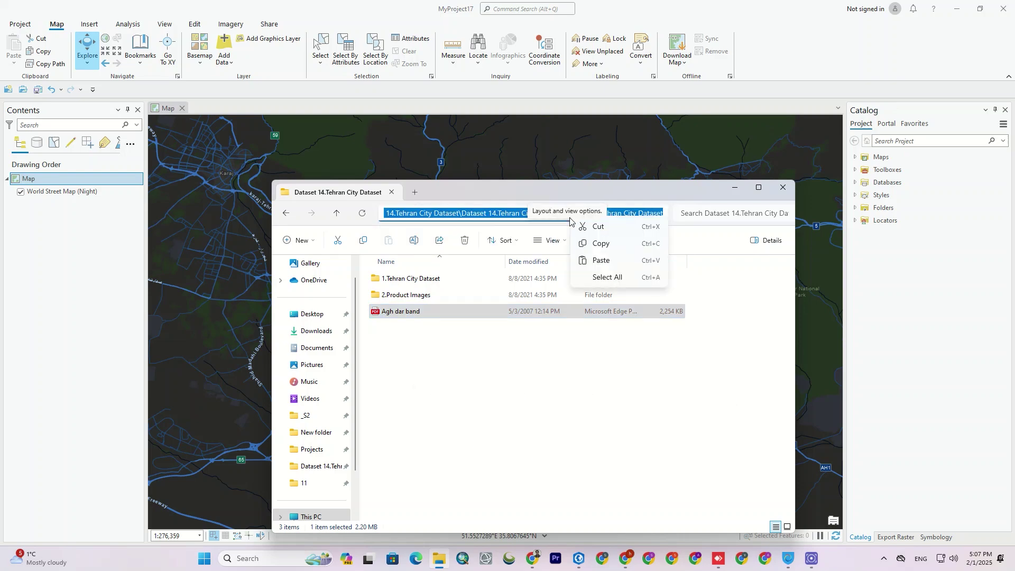
pyautogui.click(591, 240)
pyautogui.click(735, 191)
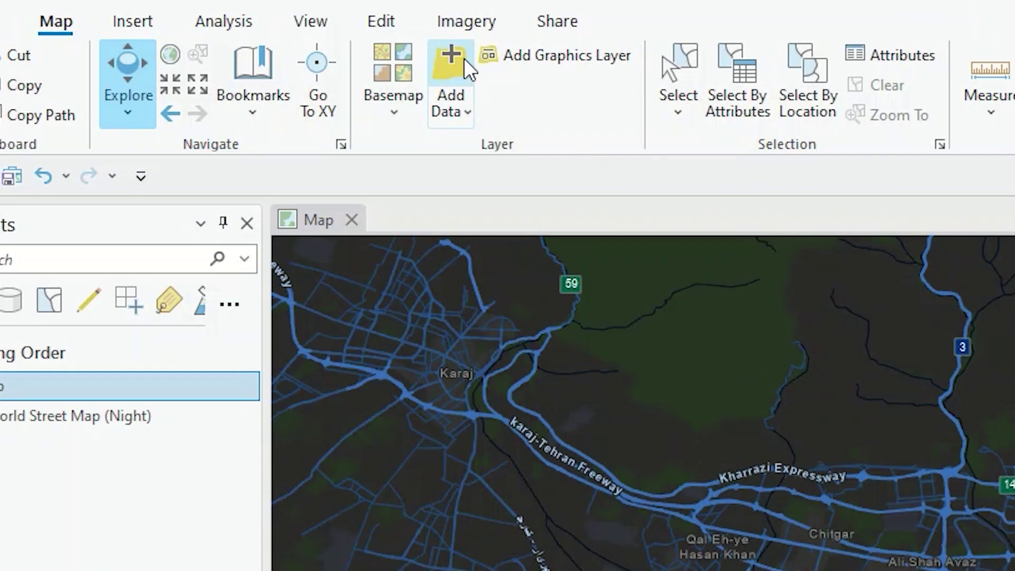
pyautogui.click(464, 58)
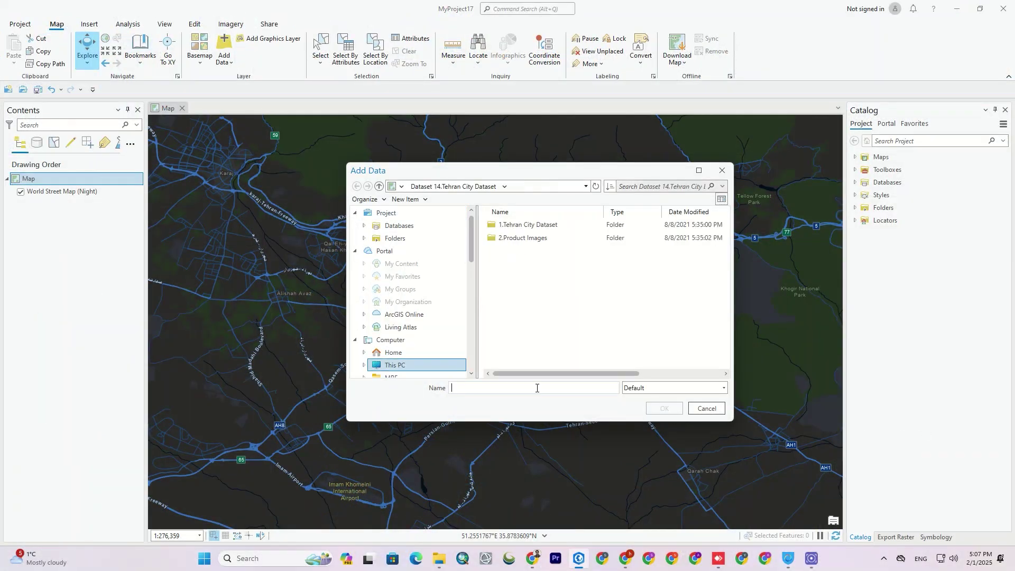
pyautogui.click(537, 388)
pyautogui.hotkey('ctrl', 'v')
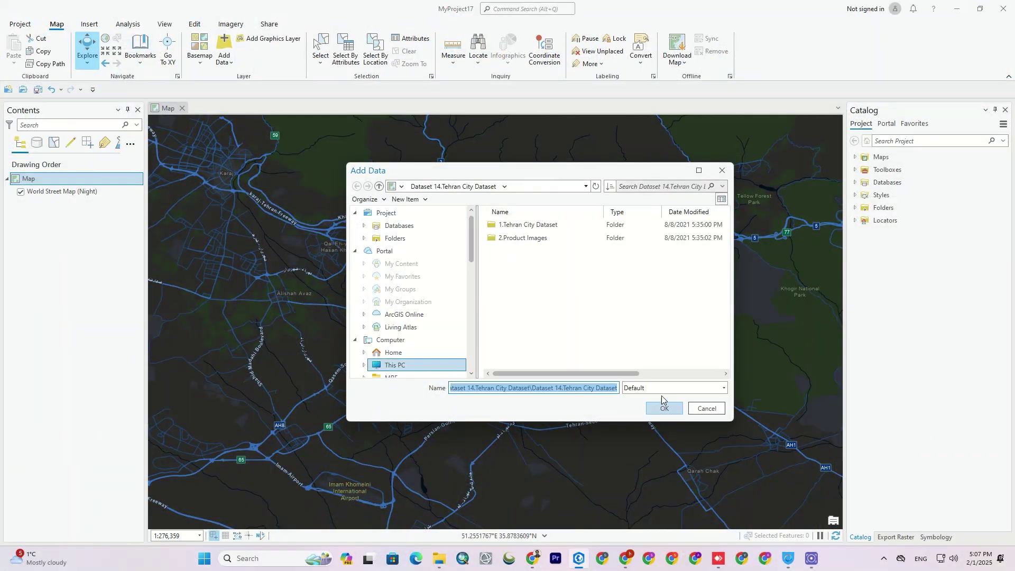
pyautogui.hotkey('ctrl', 'a')
pyautogui.click(596, 187)
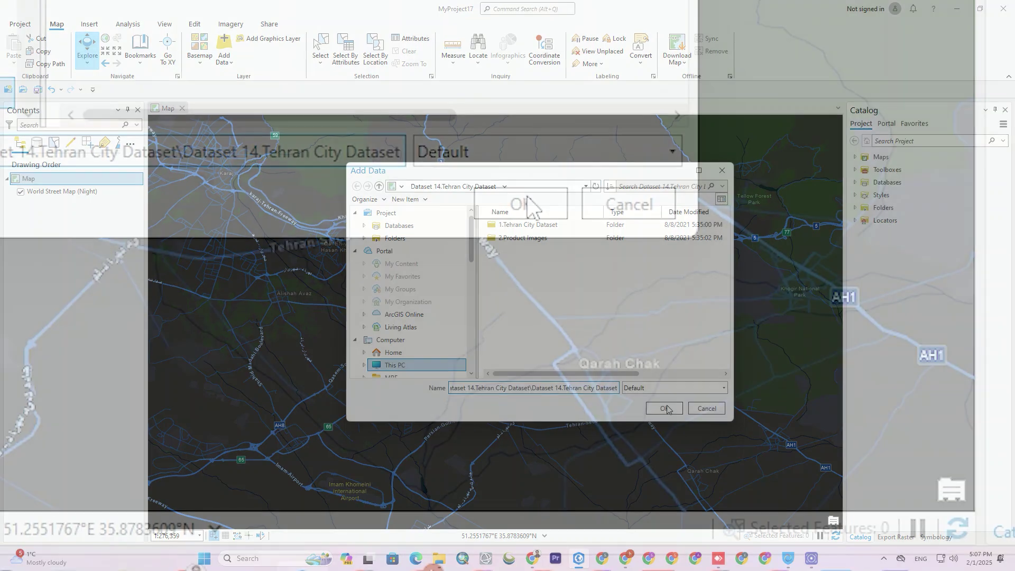
pyautogui.click(679, 391)
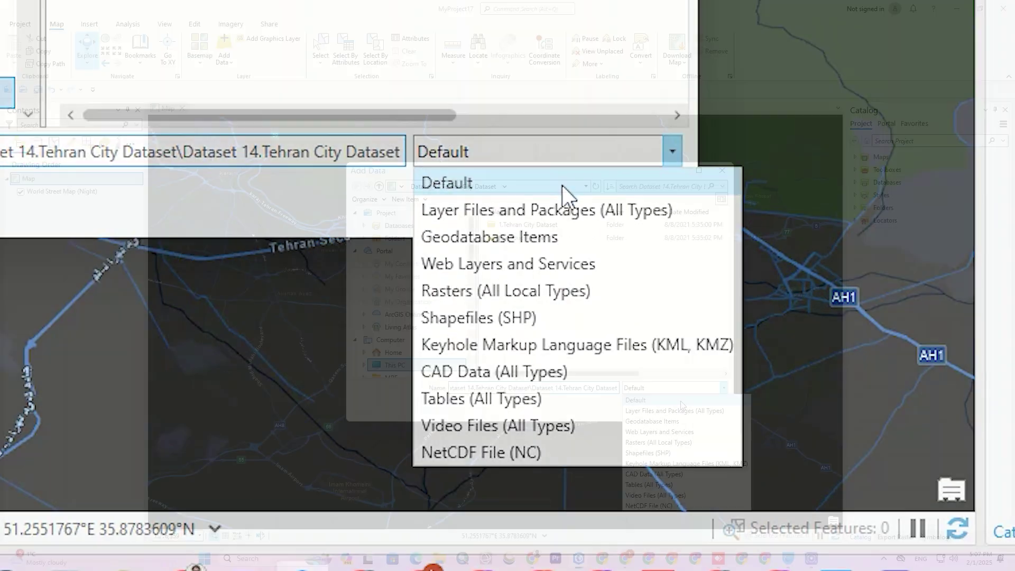
pyautogui.click(680, 405)
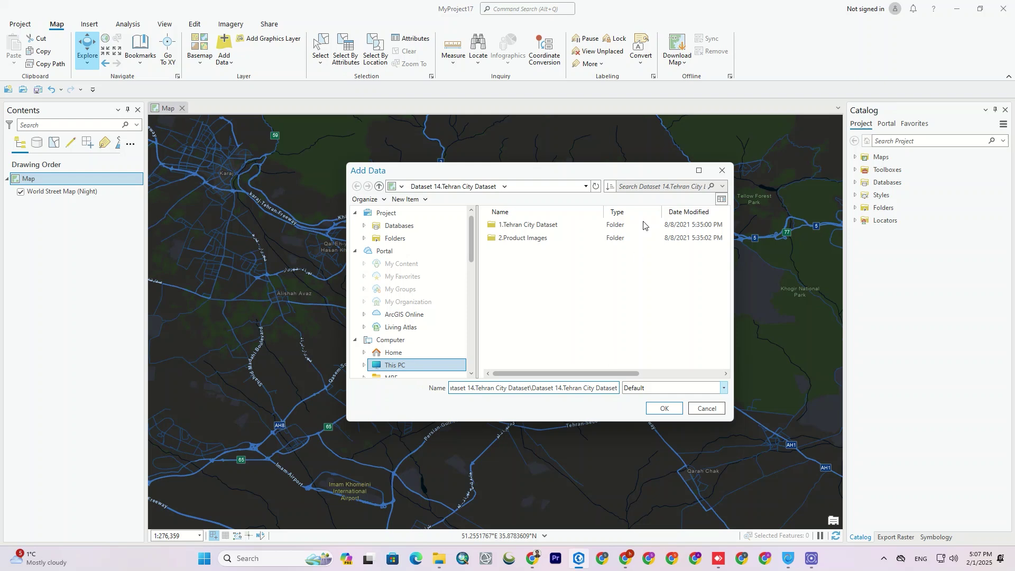
pyautogui.click(722, 170)
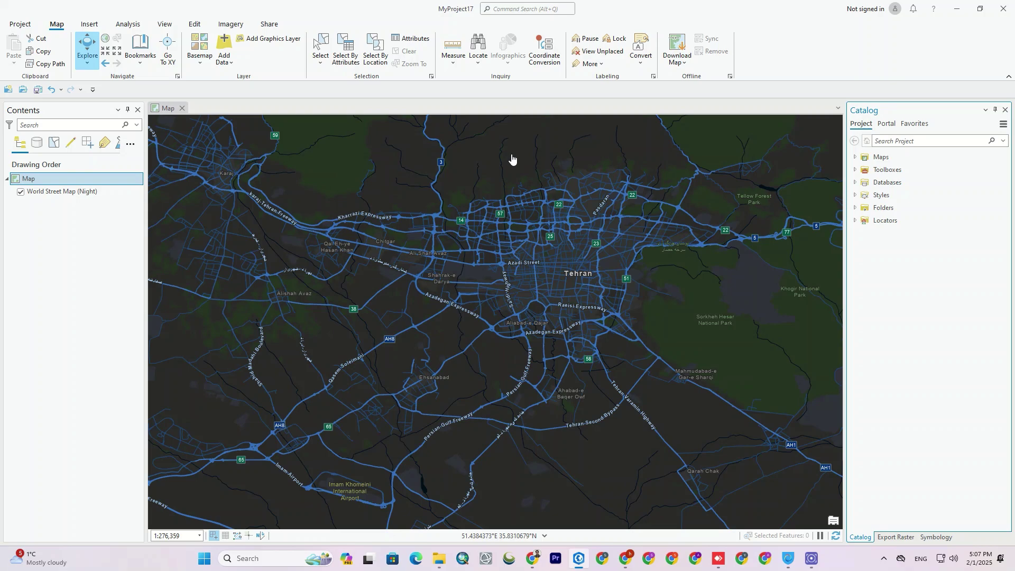
# - Search the geoprocessing tools for pdf and open the PDF To TIFF tool from the From PDF conversion toolset
pyautogui.click(130, 25)
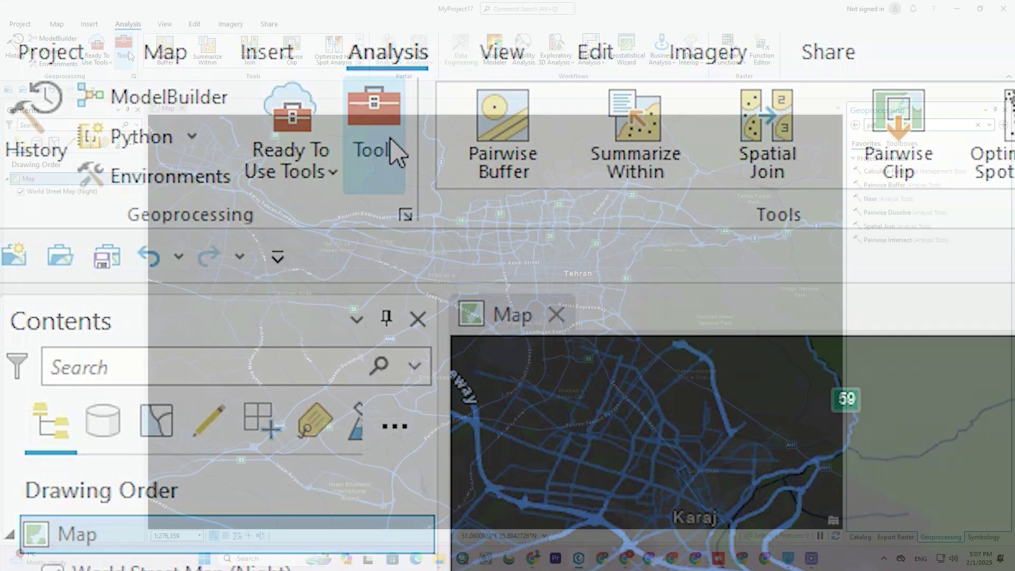
pyautogui.click(394, 152)
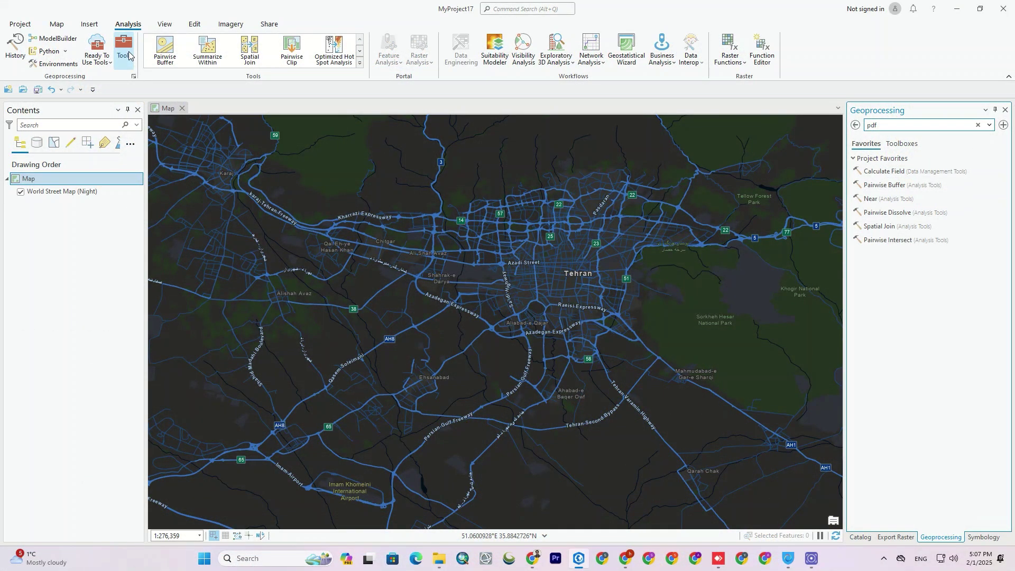
pyautogui.doubleClick(888, 125)
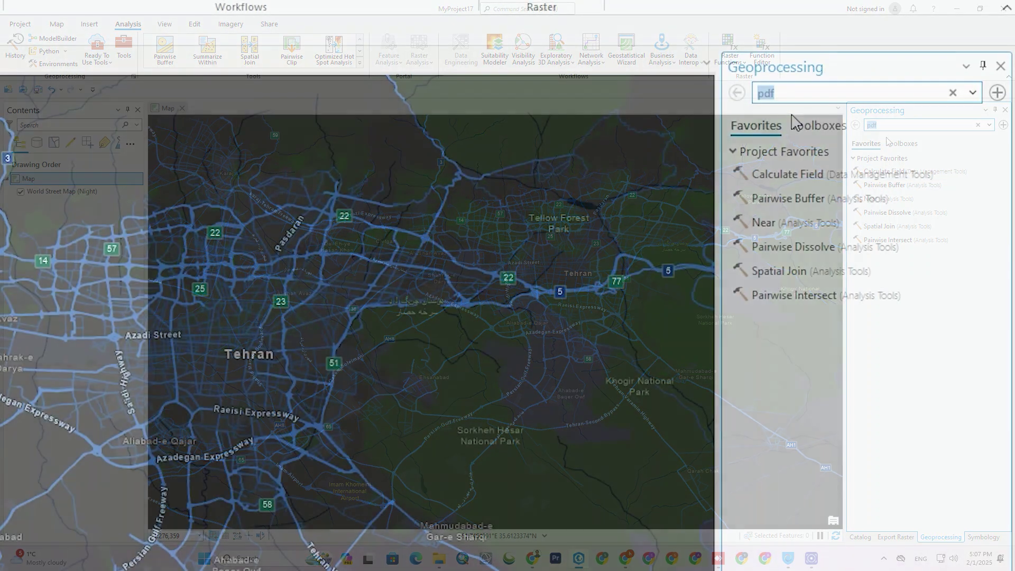
pyautogui.write('pdf')
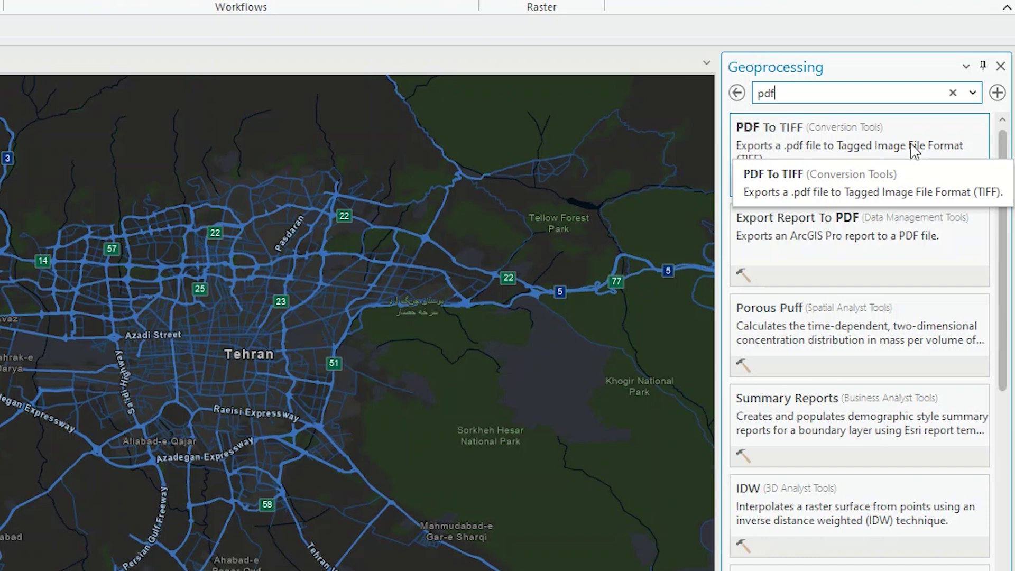
pyautogui.click(828, 129)
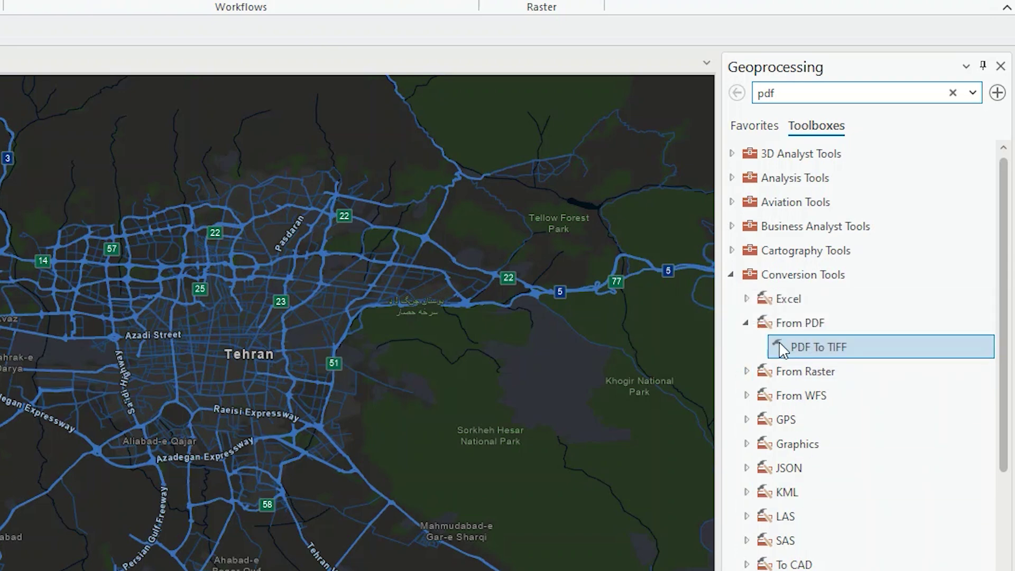
pyautogui.doubleClick(804, 344)
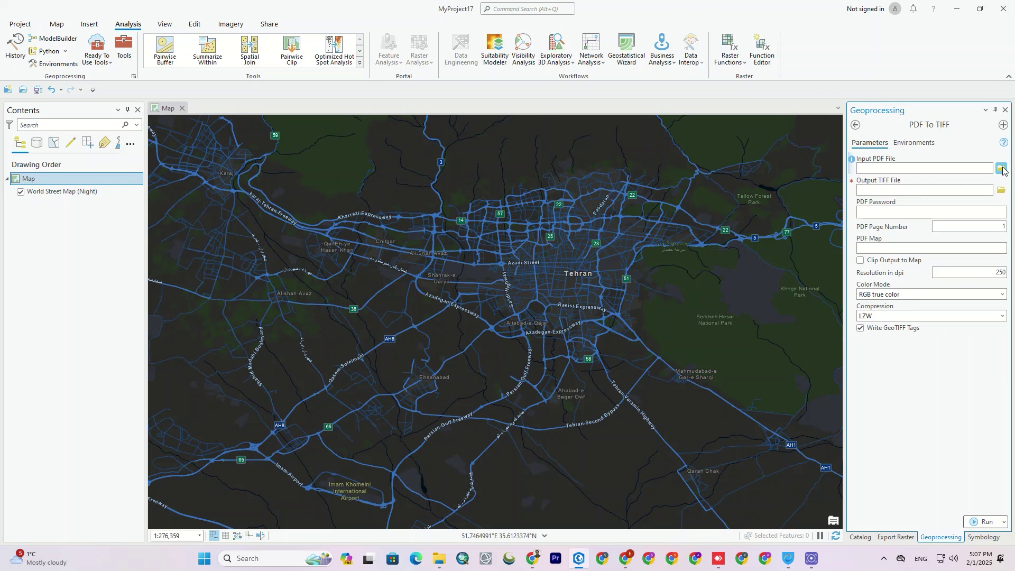
# - Set Agh dar band.pdf from the copied dataset folder path as the input PDF file
pyautogui.click(1001, 169)
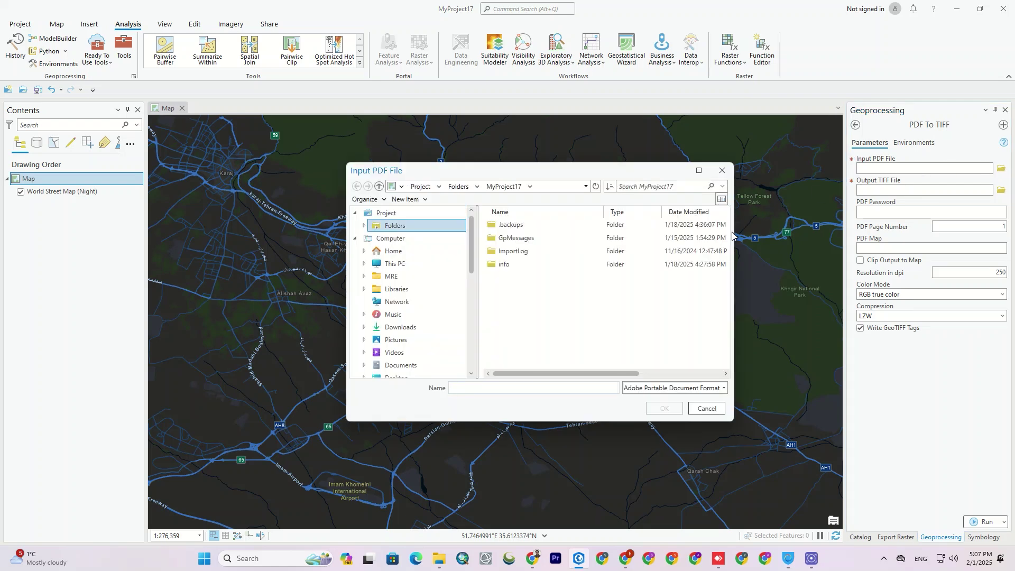
pyautogui.click(582, 390)
pyautogui.hotkey('ctrl', 'v')
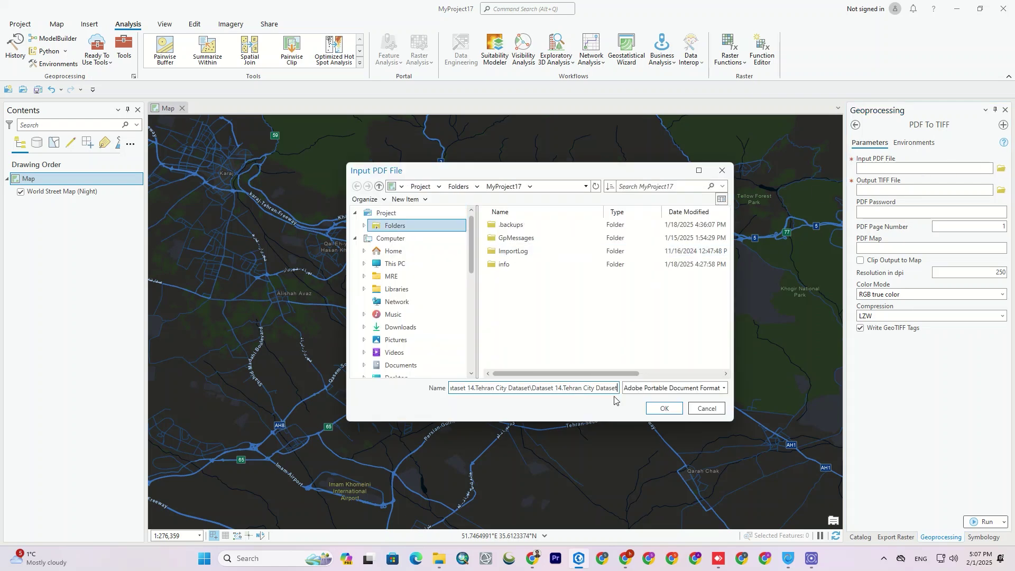
pyautogui.click(663, 409)
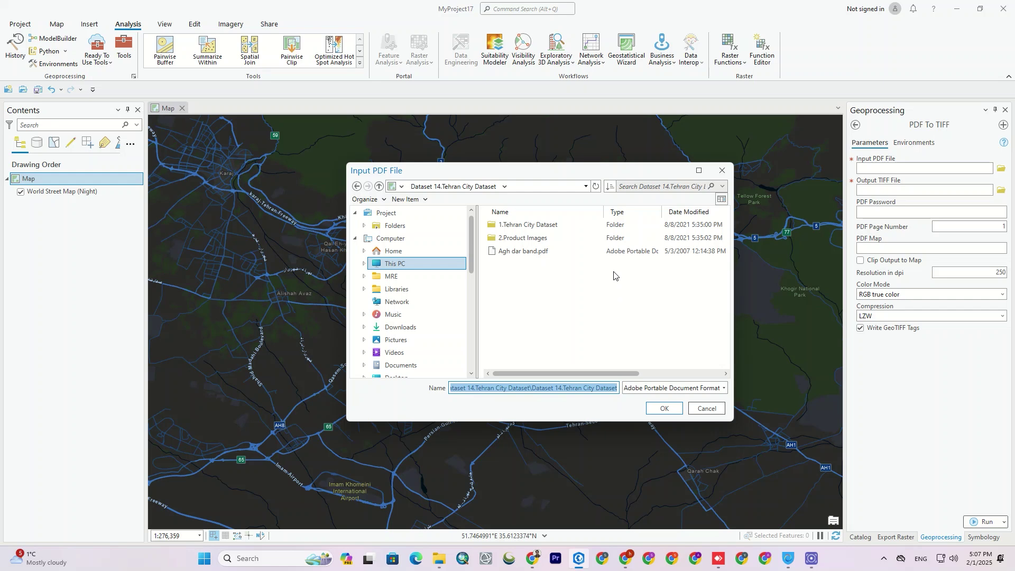
pyautogui.click(608, 252)
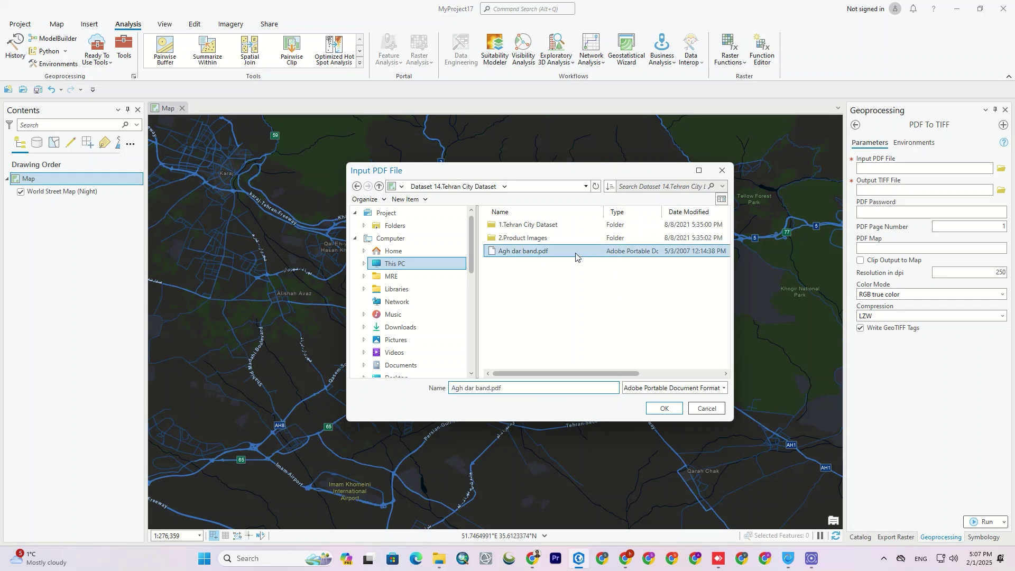
pyautogui.click(594, 187)
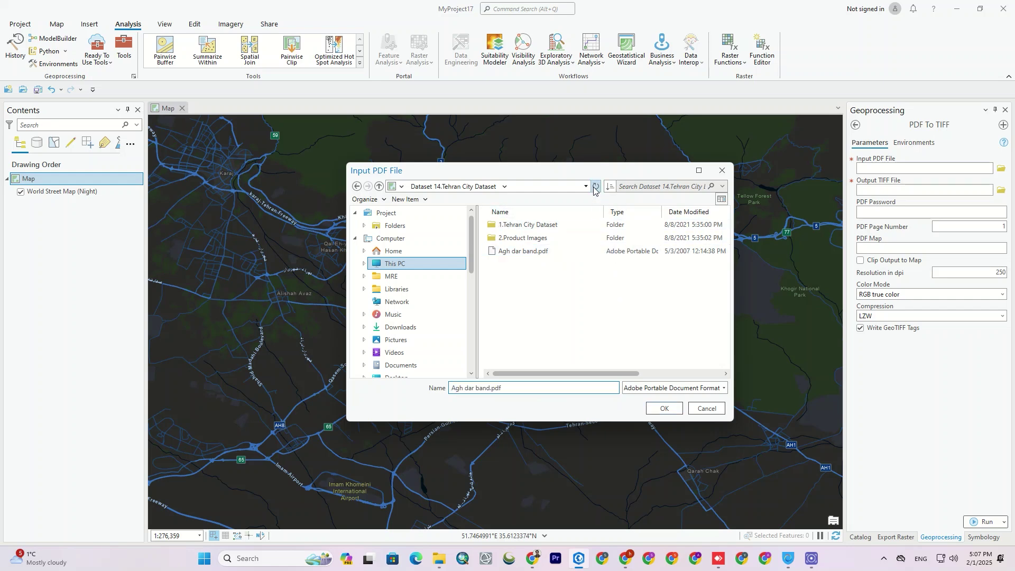
pyautogui.click(527, 252)
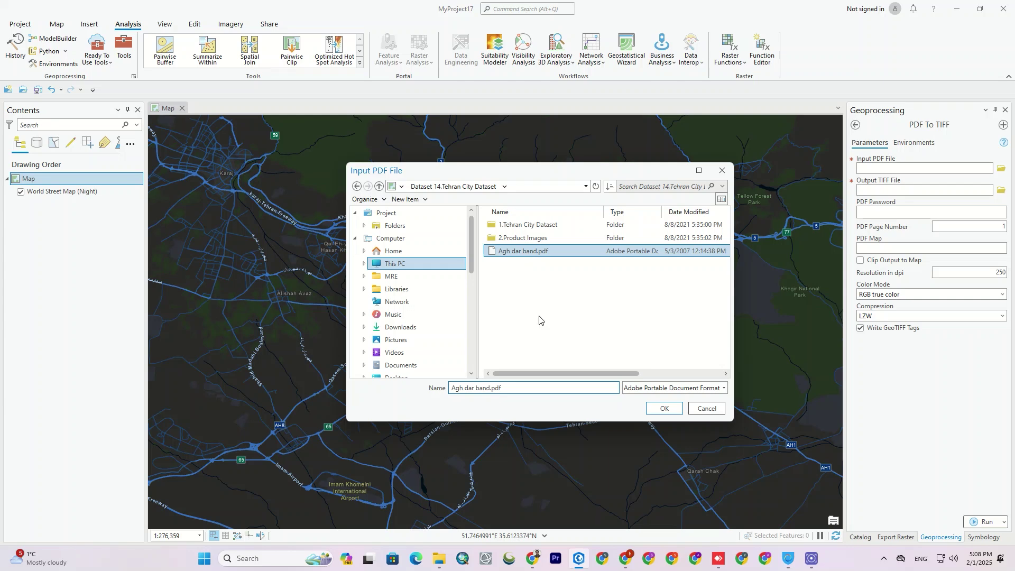
pyautogui.click(653, 409)
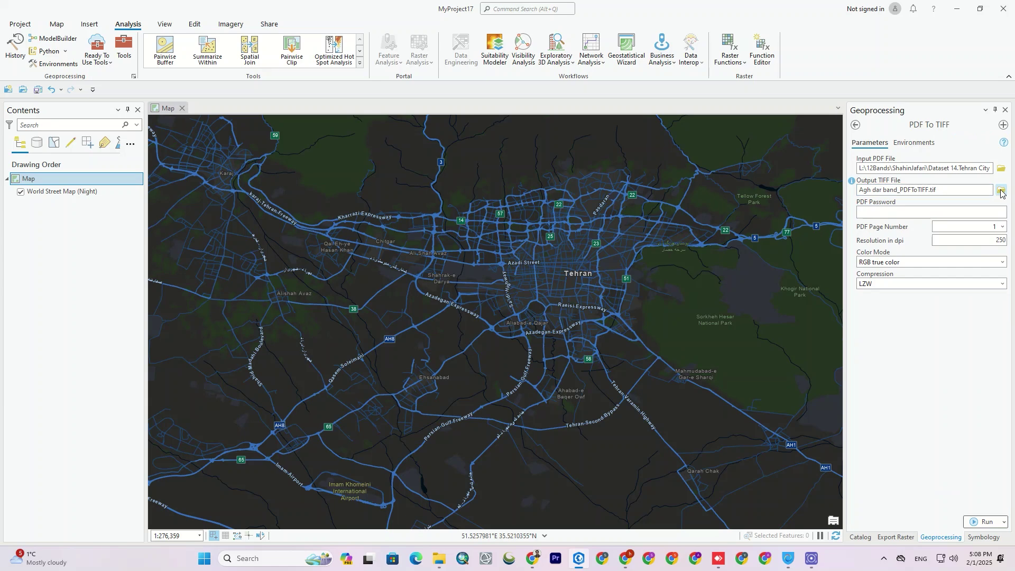
# - Run PDF To TIFF with Agh dar band_PDFToTIFF.tif as output, no password, and the default page, resolution, color and compression settings
pyautogui.click(962, 189)
pyautogui.tripleClick(962, 190)
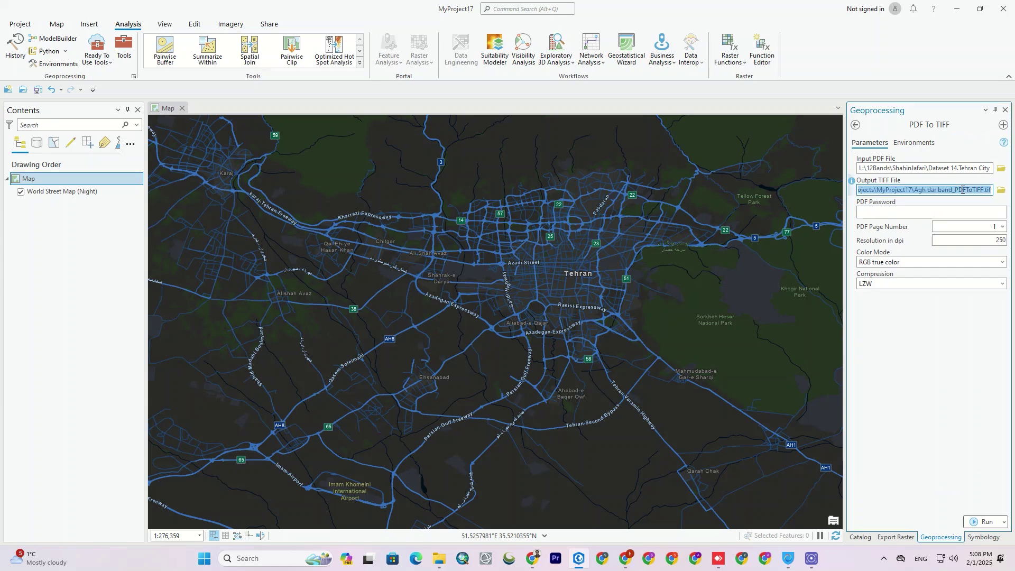
pyautogui.click(903, 213)
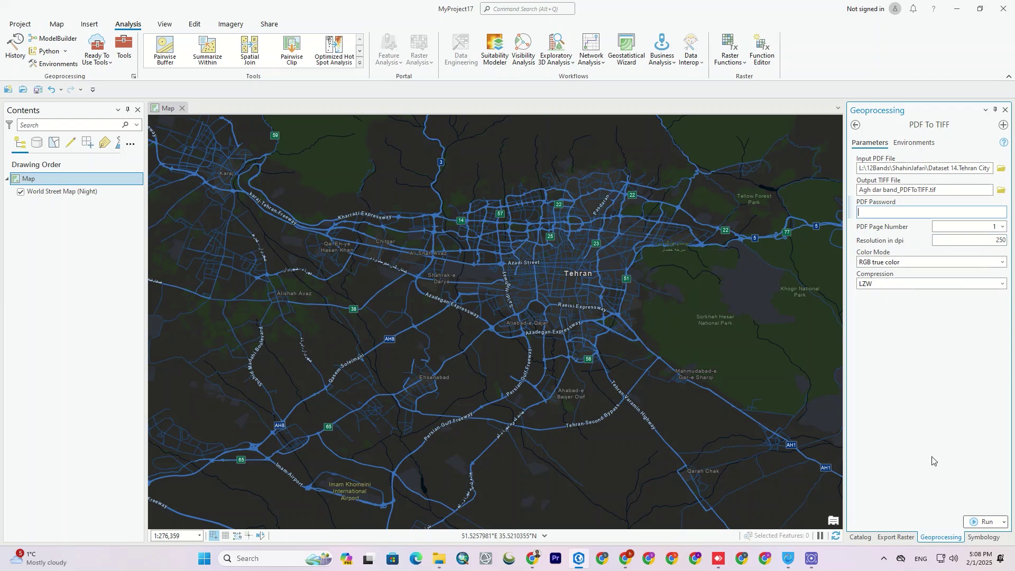
pyautogui.click(983, 522)
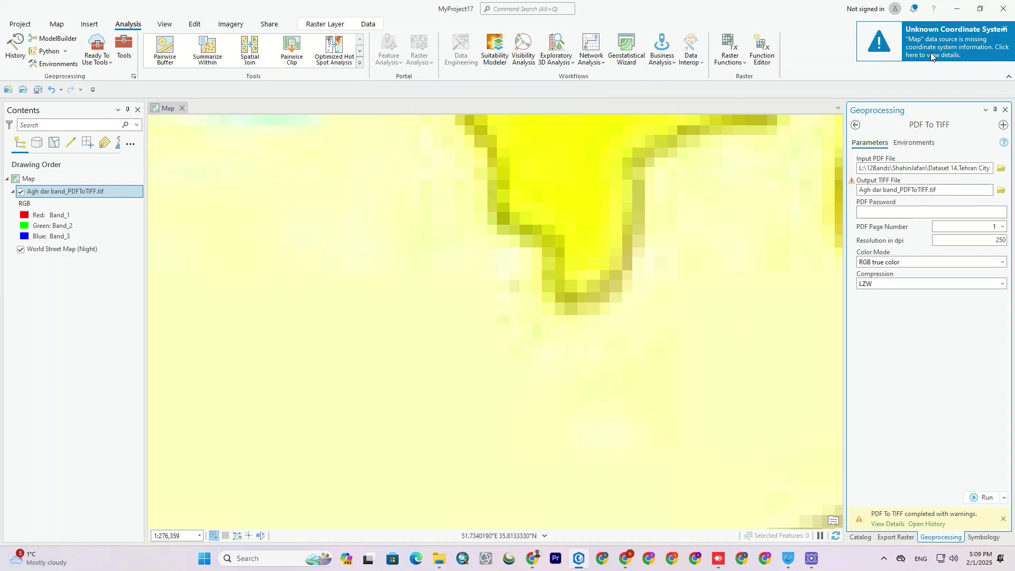
# - View the full Agh dar band_PDFToTIFF.tif layer and examine the coordinate labels at the map's two upper corners
pyautogui.scroll(-5, 480, 294)
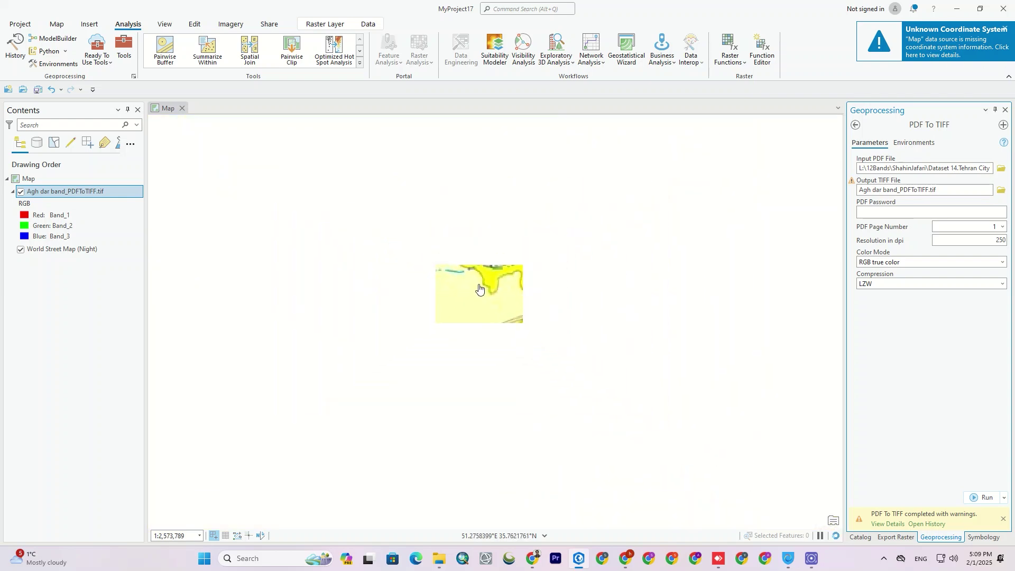
pyautogui.rightClick(95, 192)
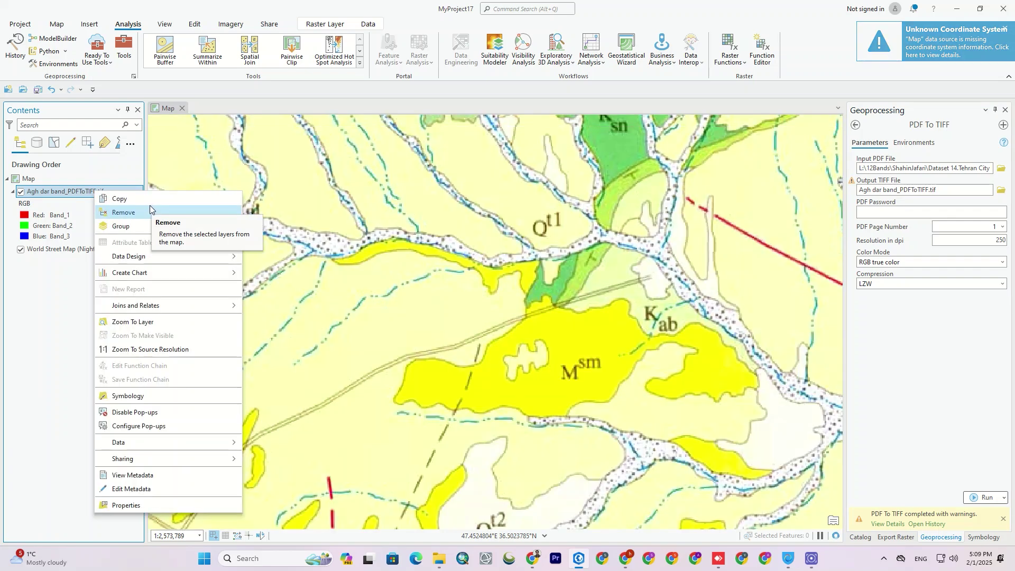
pyautogui.scroll(-5, 415, 302)
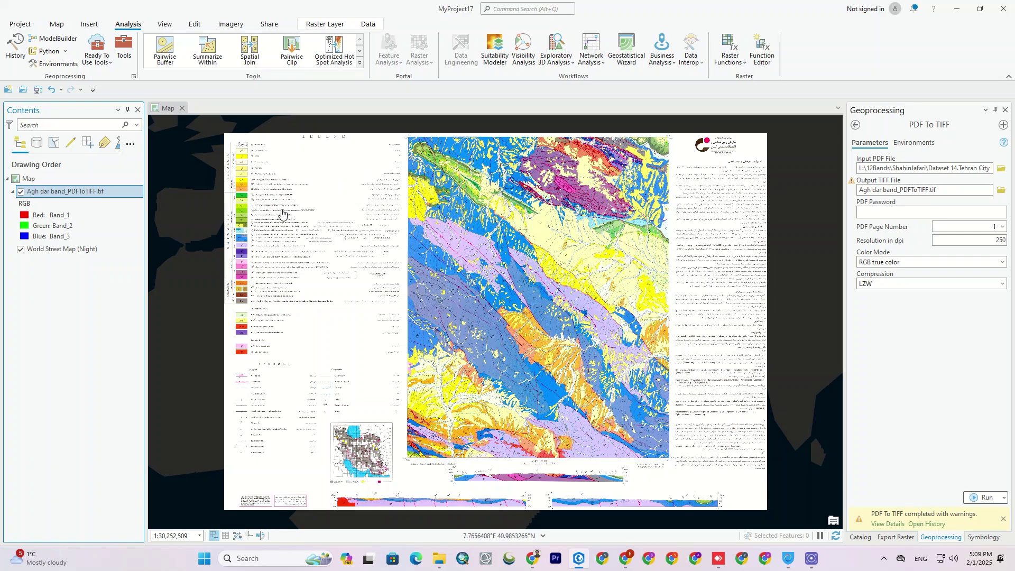
pyautogui.press('F2')
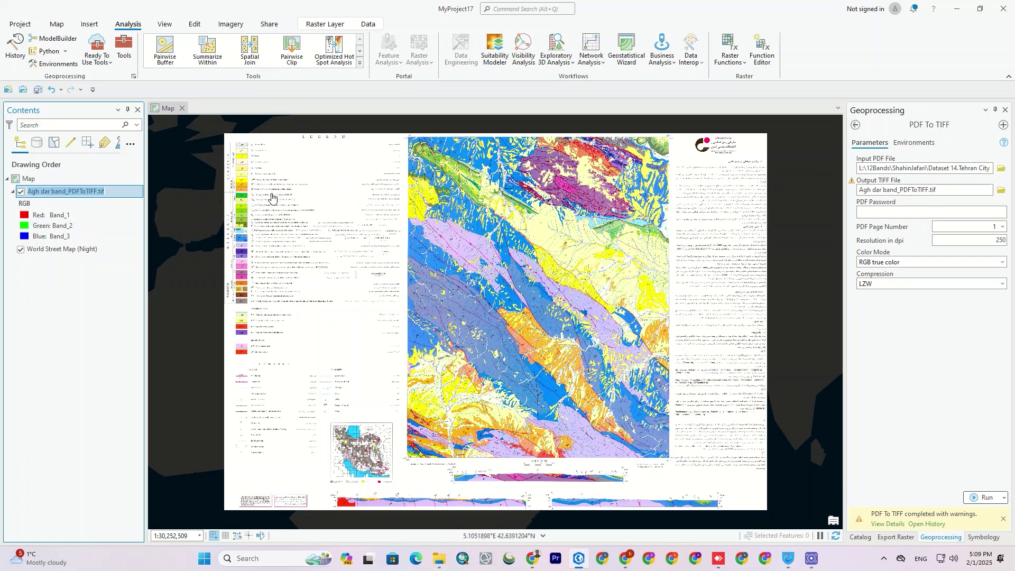
pyautogui.scroll(5, 411, 137)
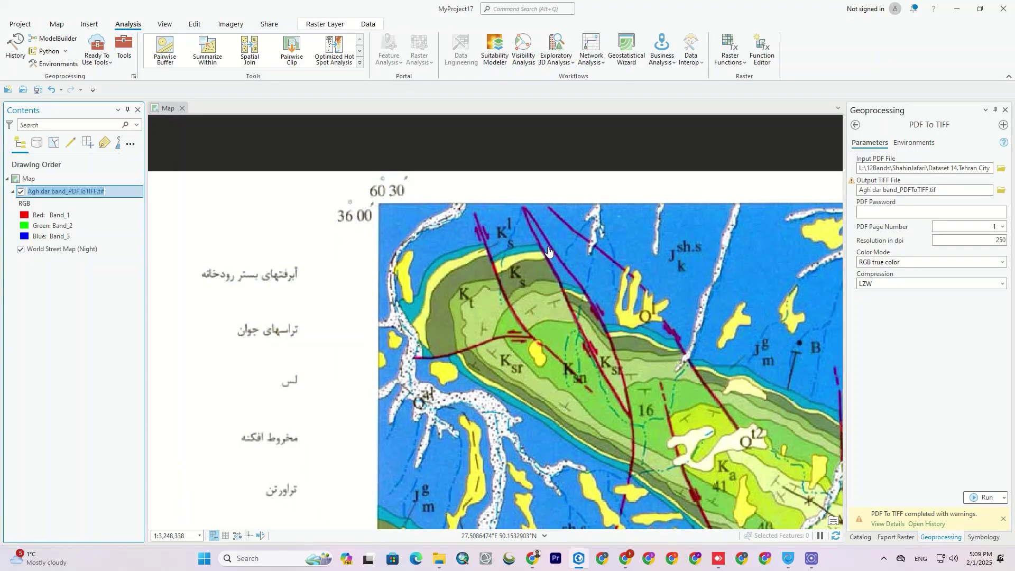
pyautogui.moveTo(650, 238); pyautogui.dragTo(473, 203)
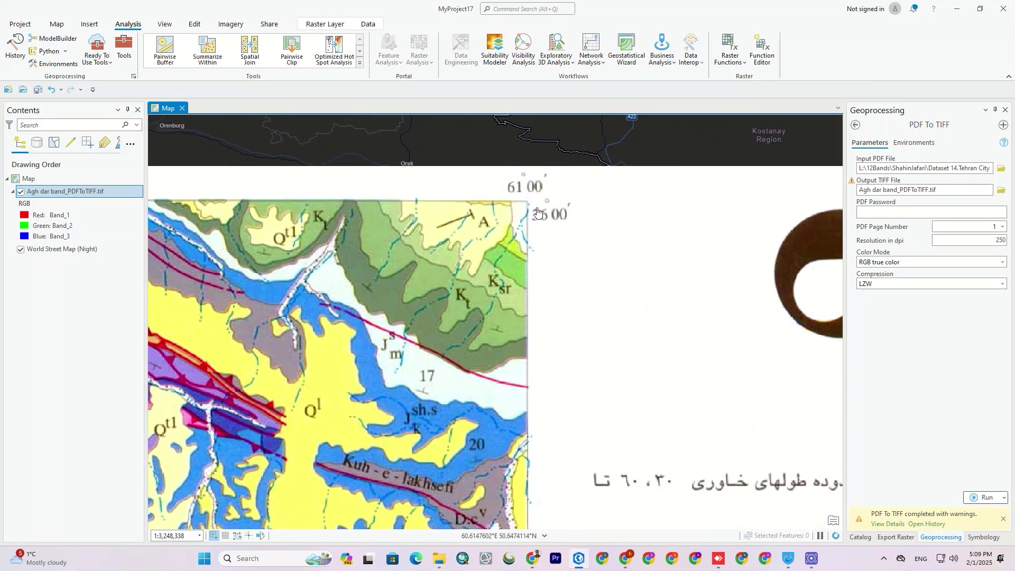
# - Hide the World Street Map (Night) basemap so only the converted TIFF is displayed in full
pyautogui.scroll(-3, 582, 222)
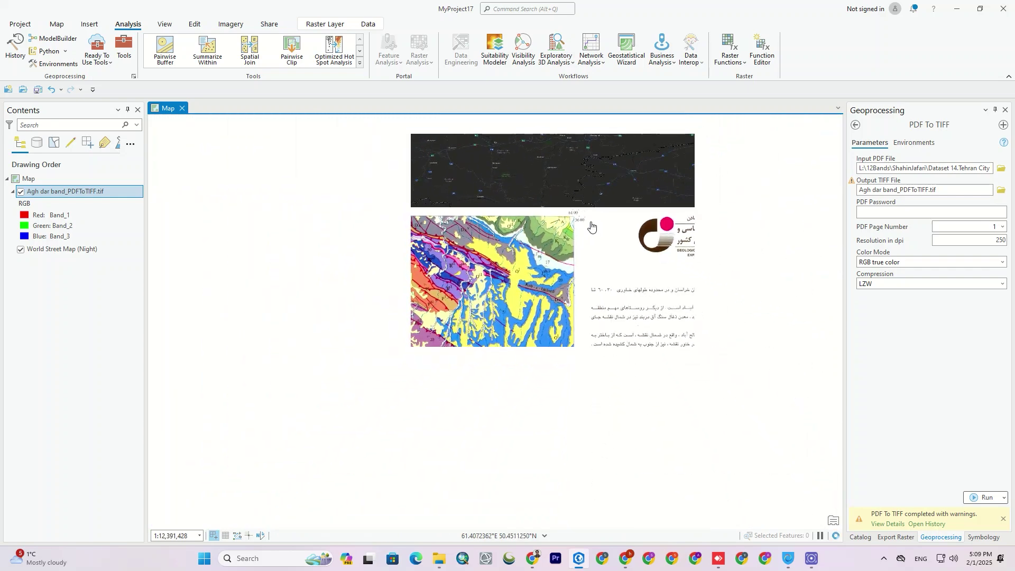
pyautogui.scroll(-4, 591, 224)
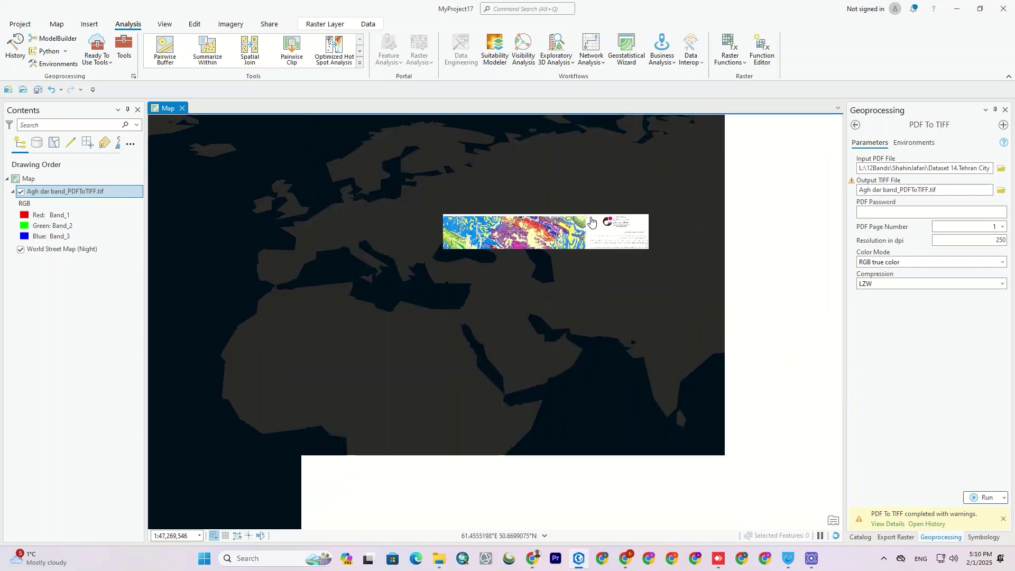
pyautogui.click(20, 249)
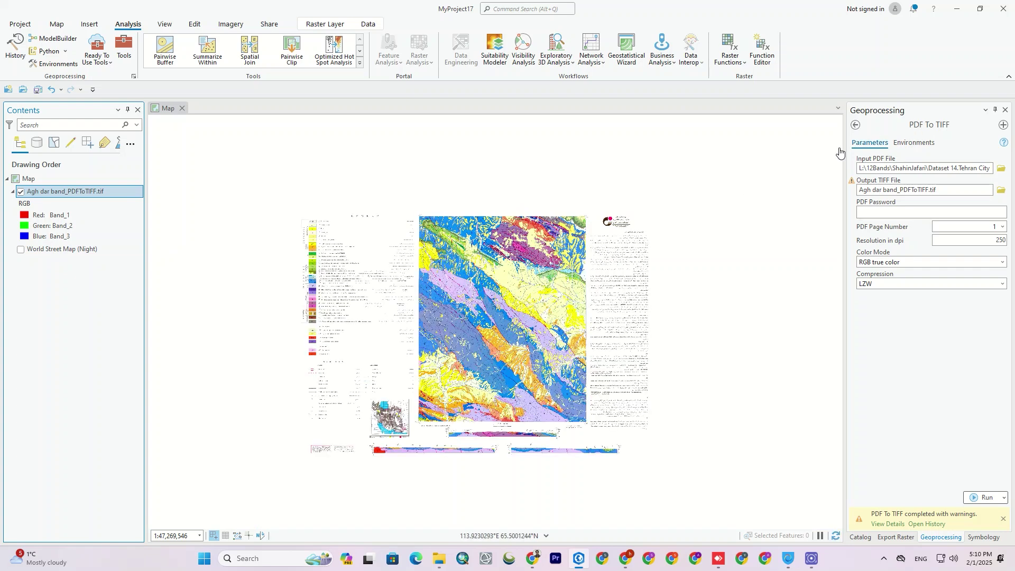
pyautogui.moveTo(533, 295); pyautogui.dragTo(550, 281)
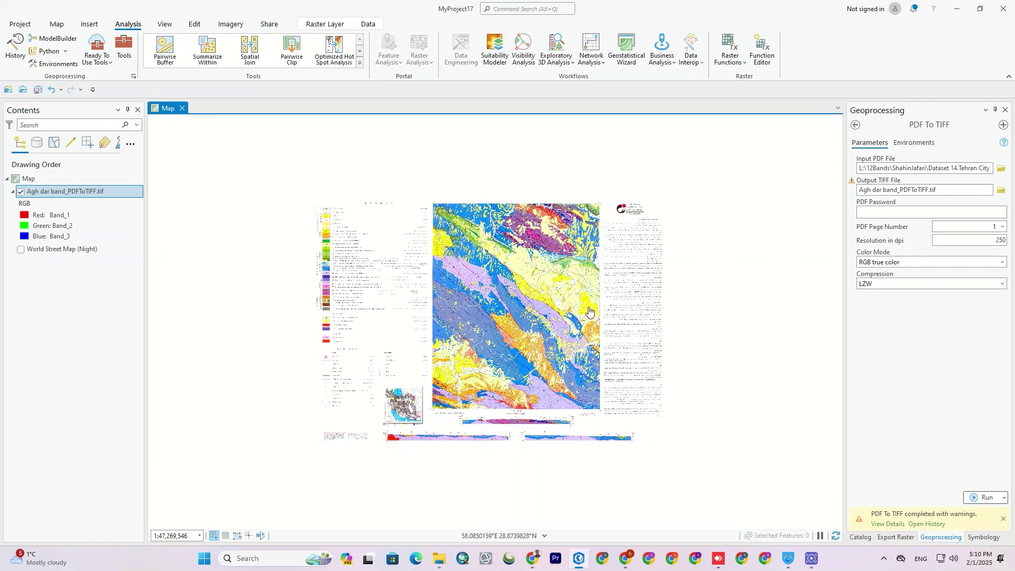